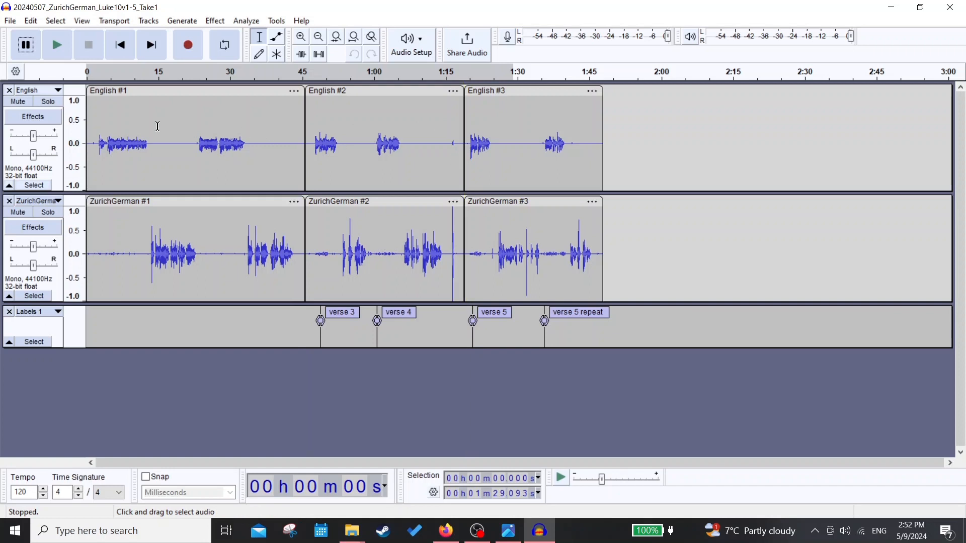
- Join the three separate clips into one continuous clip on both the English and ZurichGerman tracks
drag(100, 125, 583, 239)
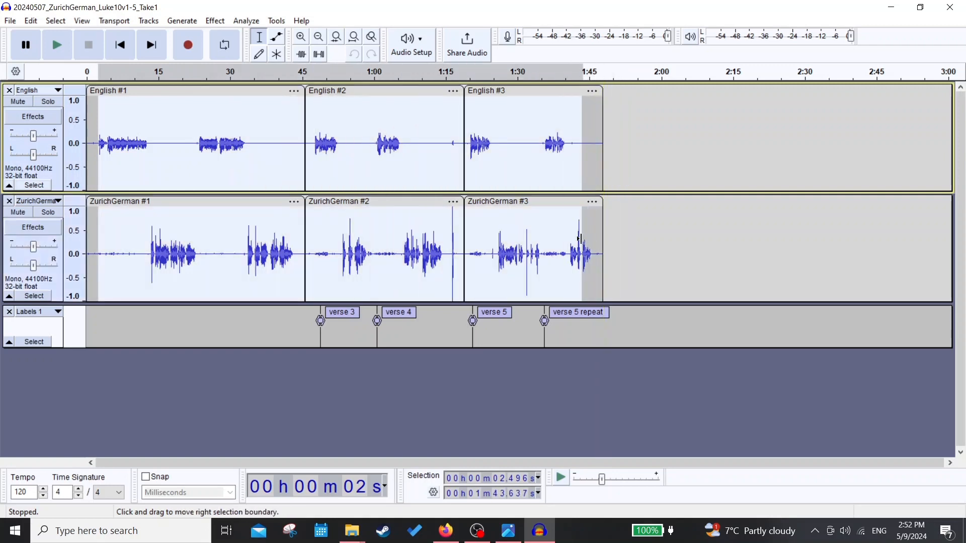
right_click(423, 170)
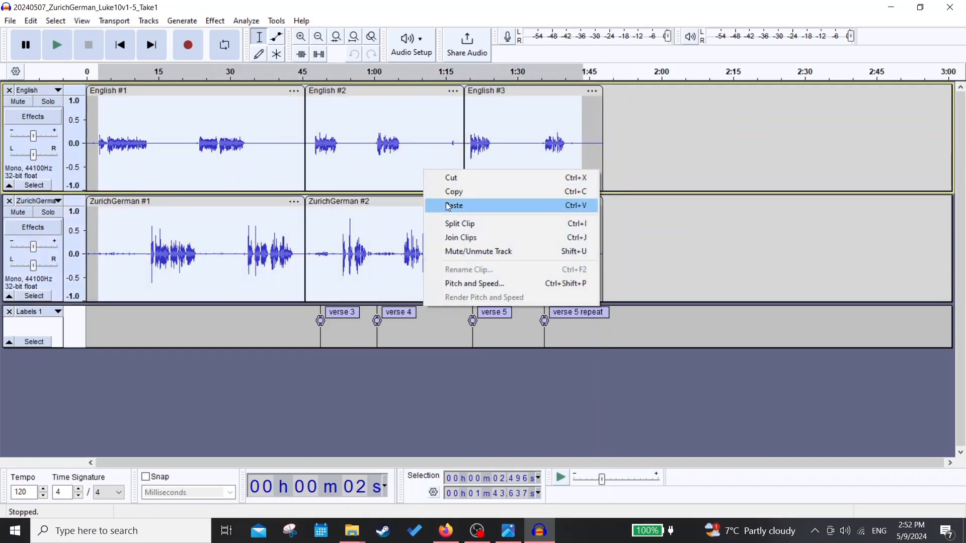
click(473, 239)
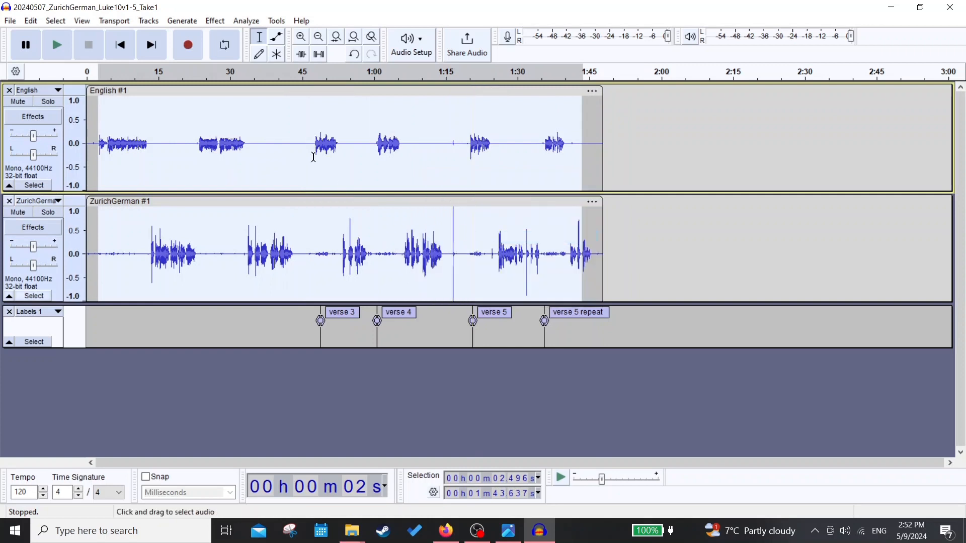
click(656, 149)
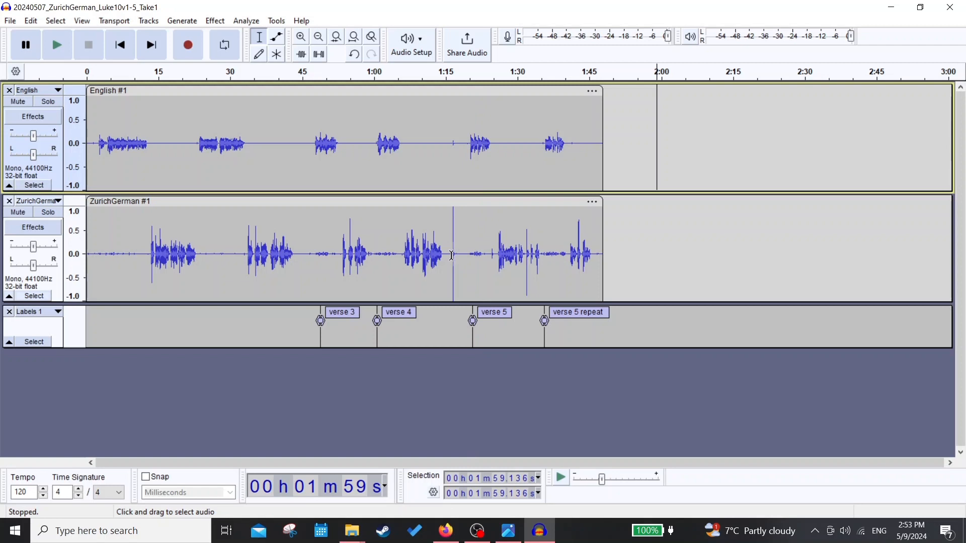
- Play the audio around the loud spike between verse 4 and verse 5, starting at about 1:15.5
ctrl+scroll(451, 255, up, 3)
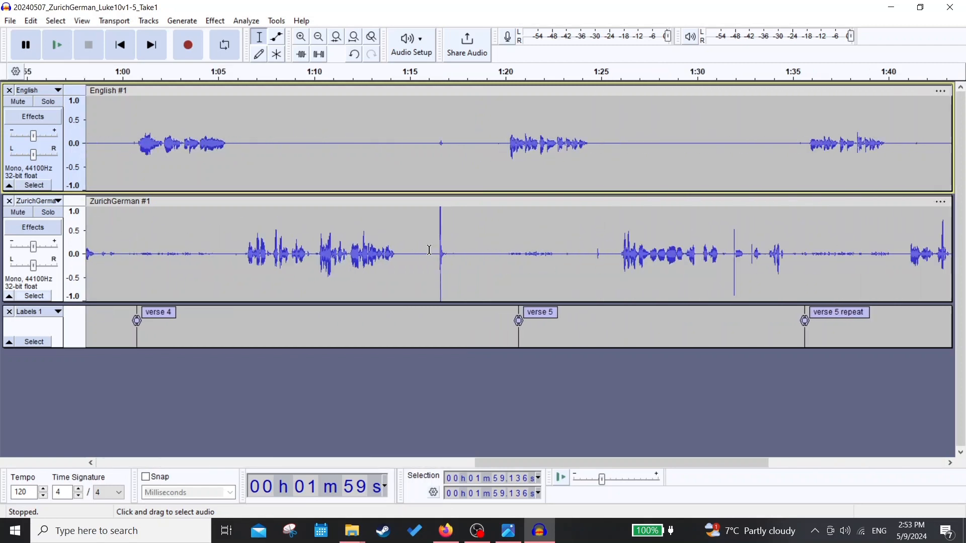
shift+click(429, 250)
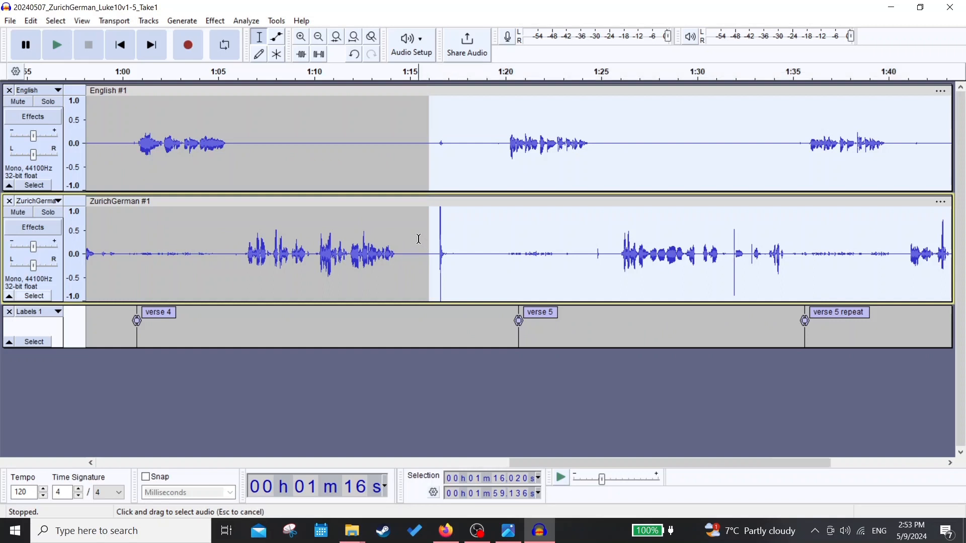
click(418, 239)
click(60, 44)
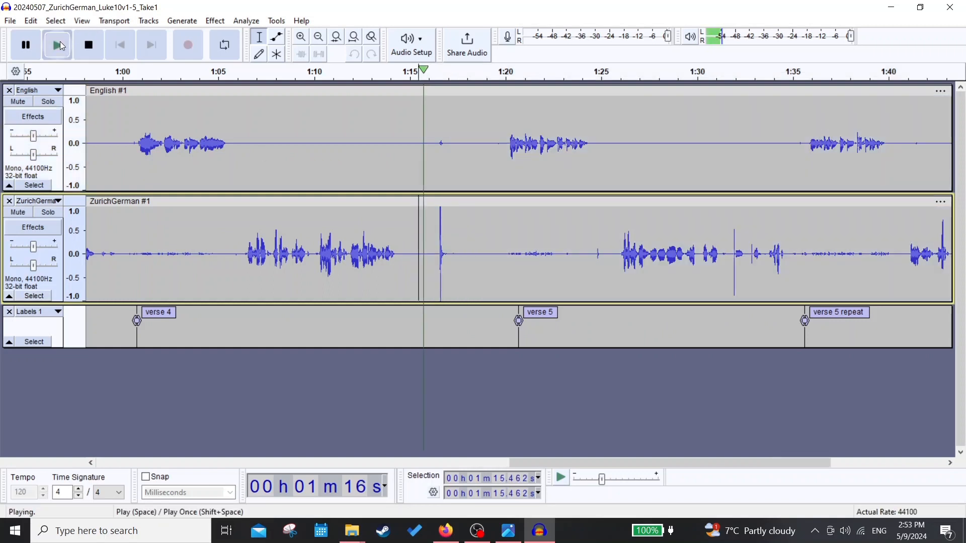
click(19, 49)
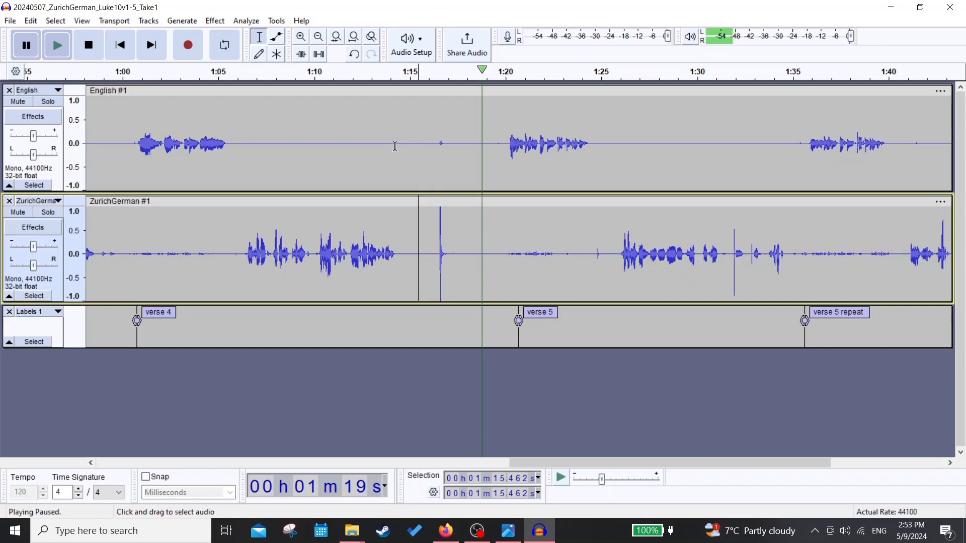
click(89, 50)
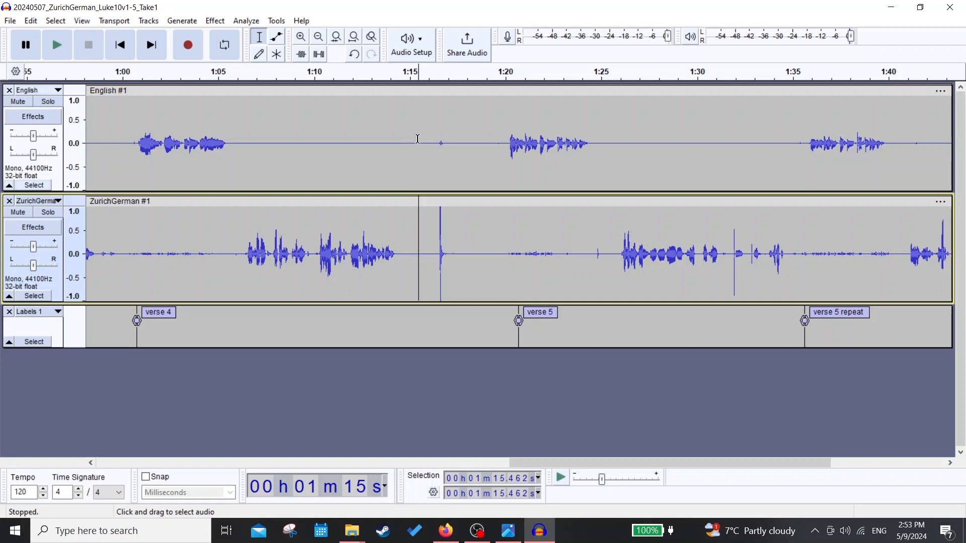
- Delete the section containing the loud spike, from about 1:15.2 to 1:18.5, across both audio tracks and the label track
drag(417, 138, 471, 324)
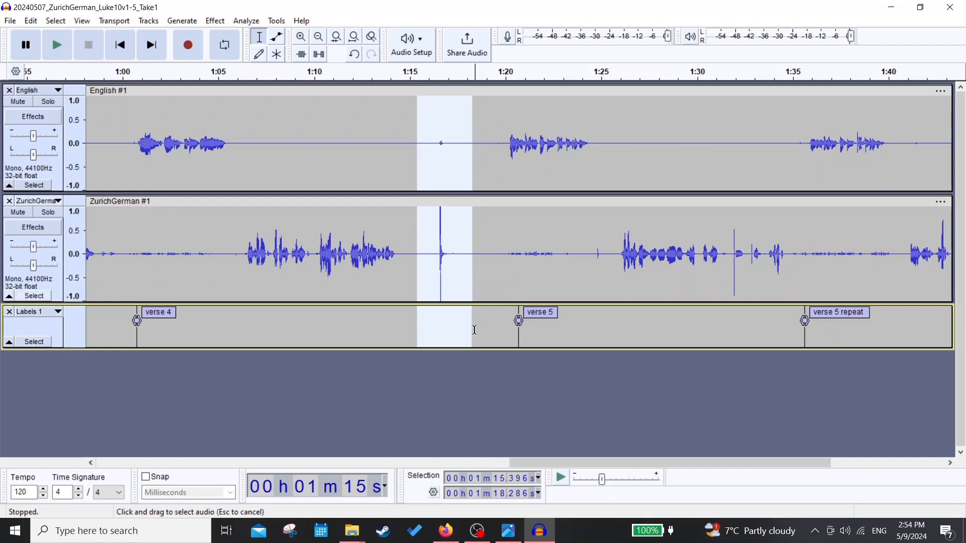
drag(476, 327, 415, 139)
key(Delete)
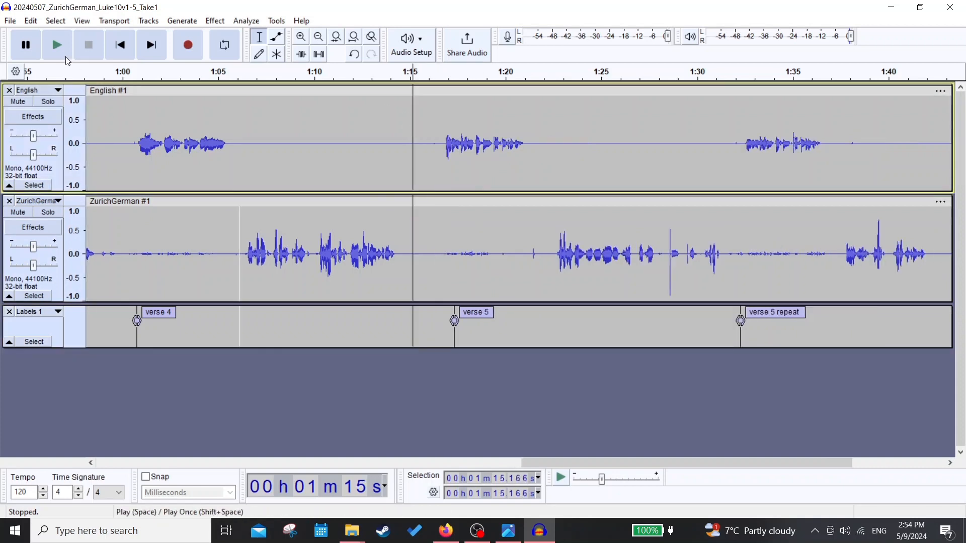
- Listen across the cut and delete the excess silence before verse 5, about 1:15.3 to 1:16.2, on all three tracks
click(66, 43)
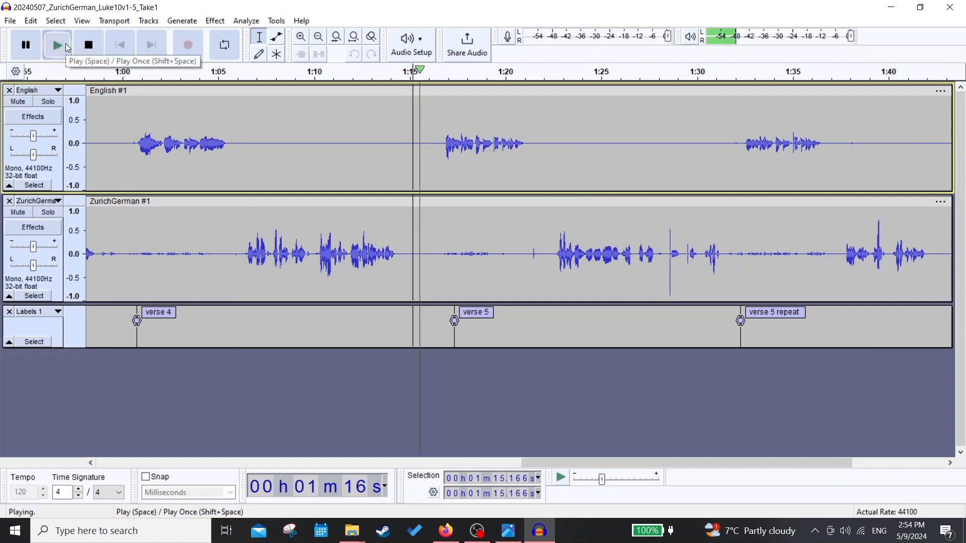
click(30, 45)
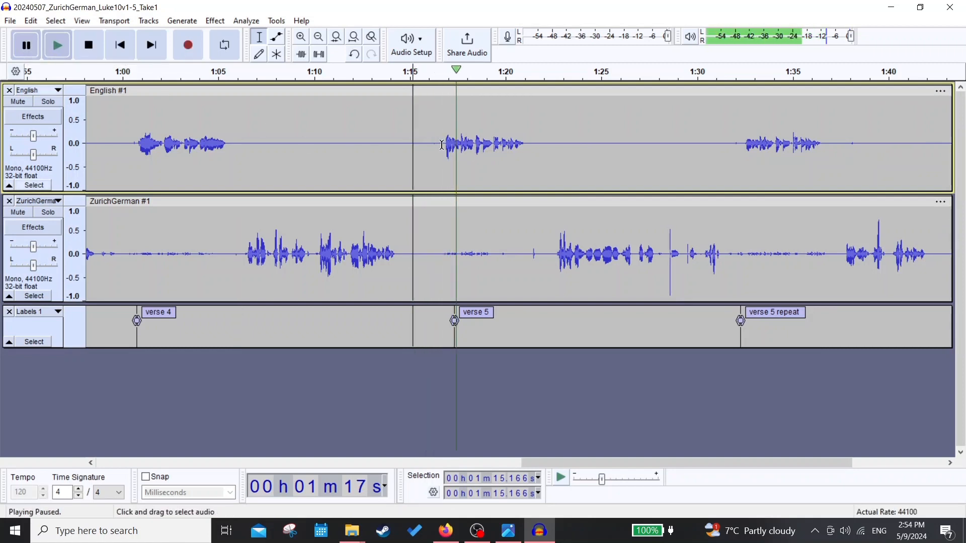
drag(441, 145, 418, 318)
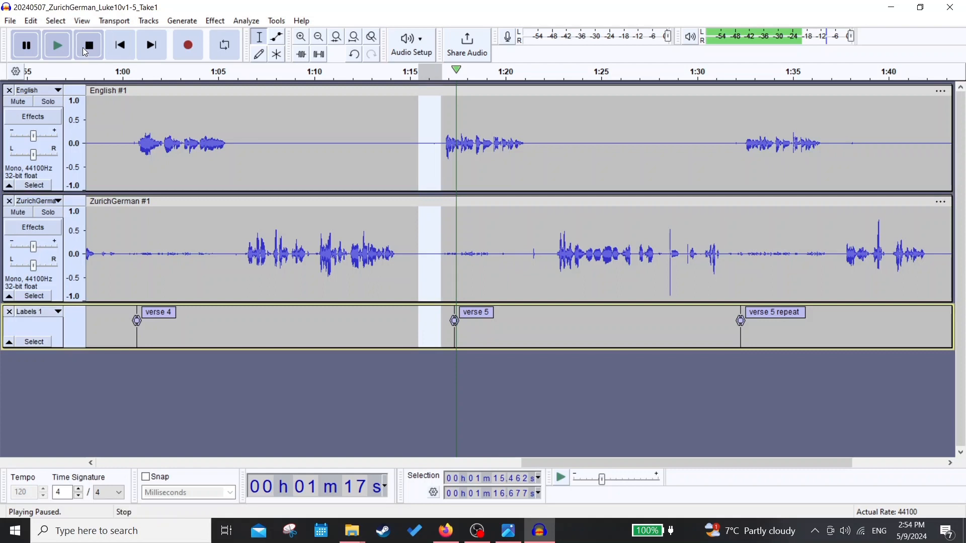
click(87, 48)
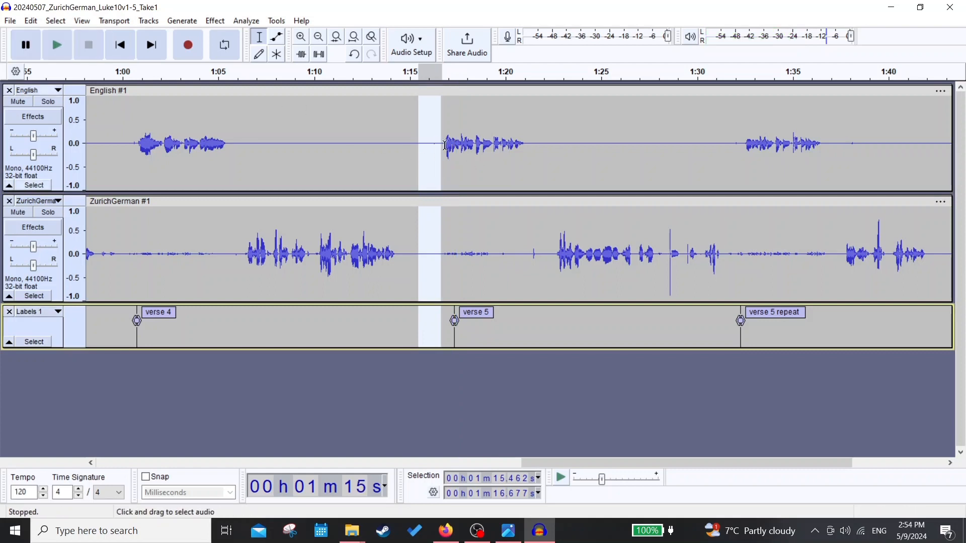
click(417, 148)
drag(420, 151, 438, 321)
click(438, 321)
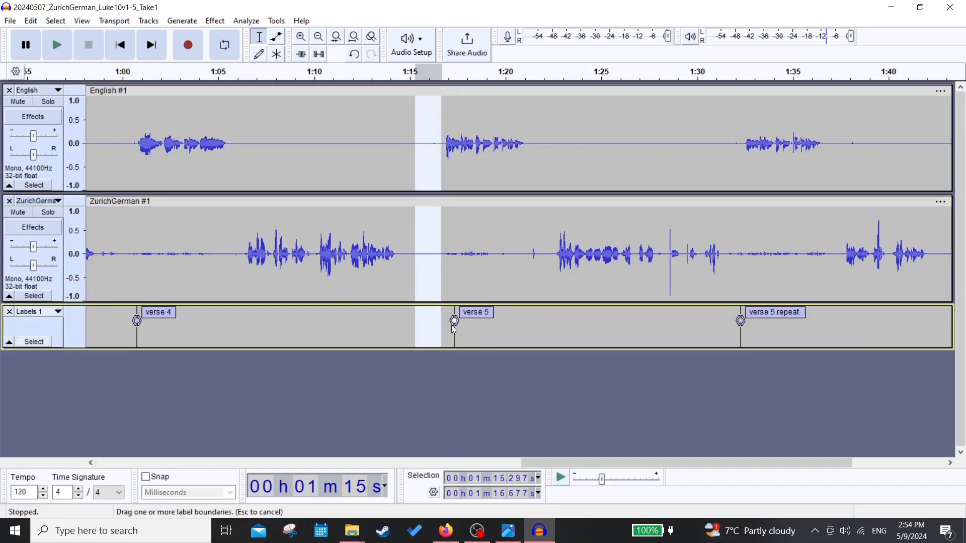
drag(437, 321, 430, 271)
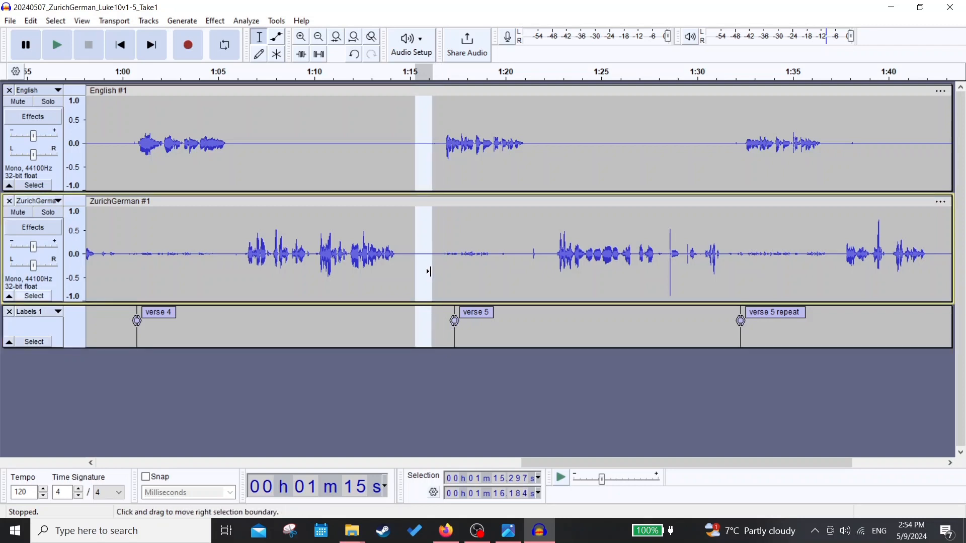
key(Delete)
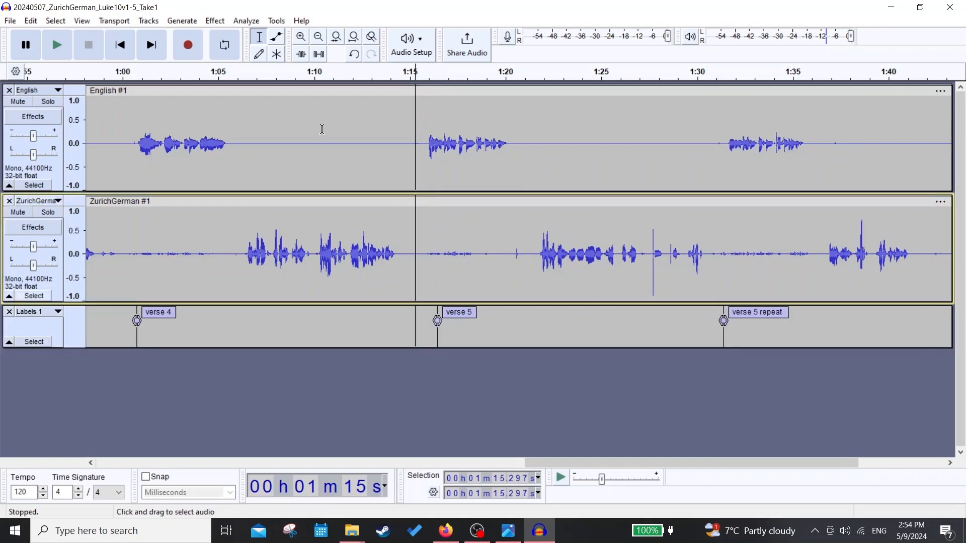
- Play back the shortened gap and the first take of verse 5 up to the start of its repeat
click(58, 50)
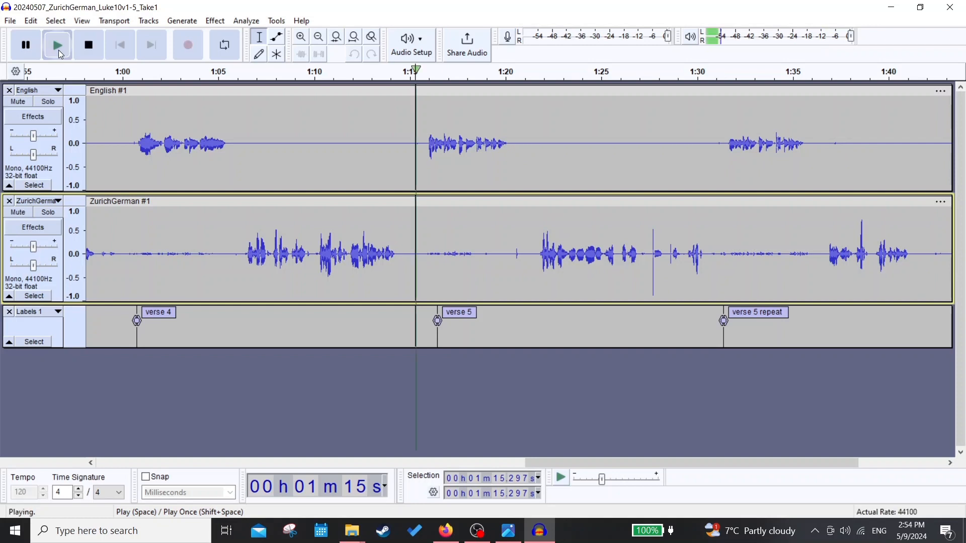
click(26, 46)
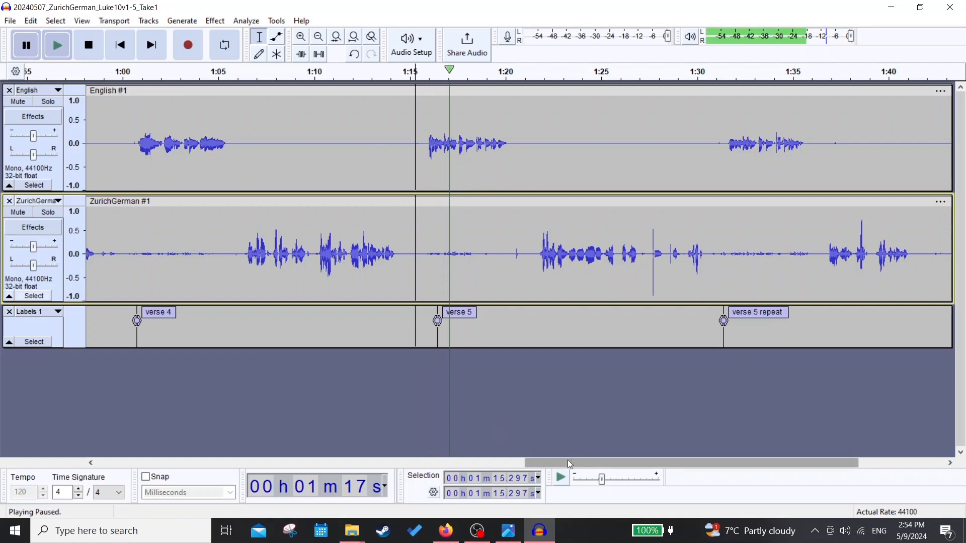
drag(567, 460, 659, 468)
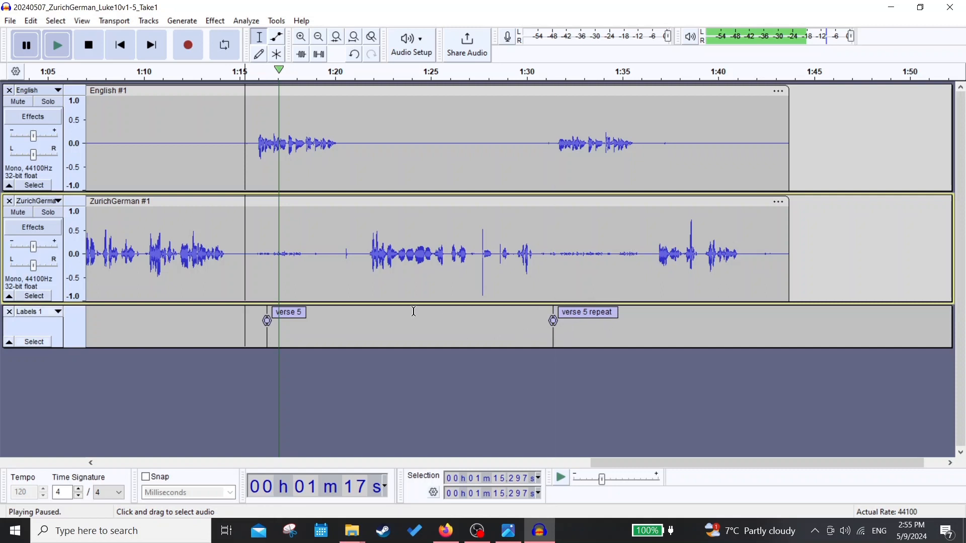
click(254, 102)
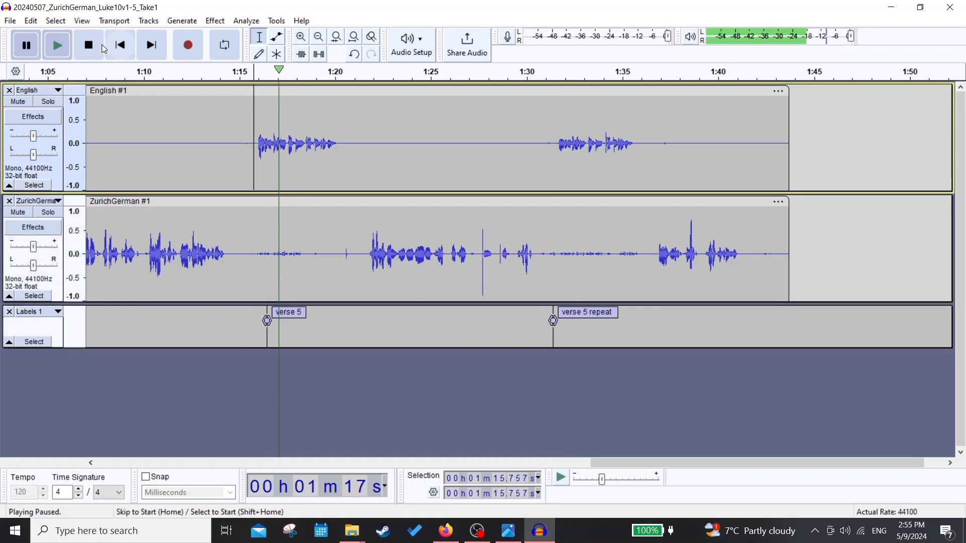
click(58, 45)
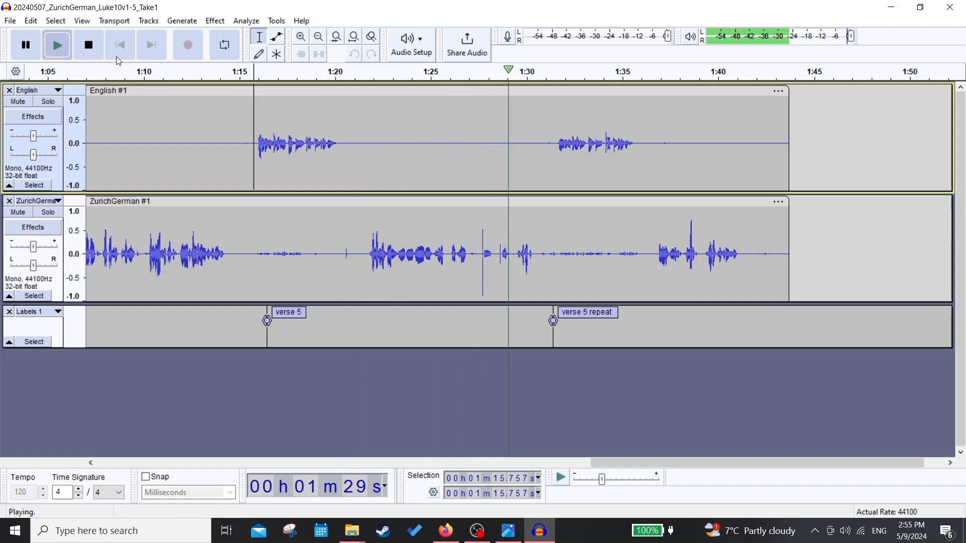
click(29, 48)
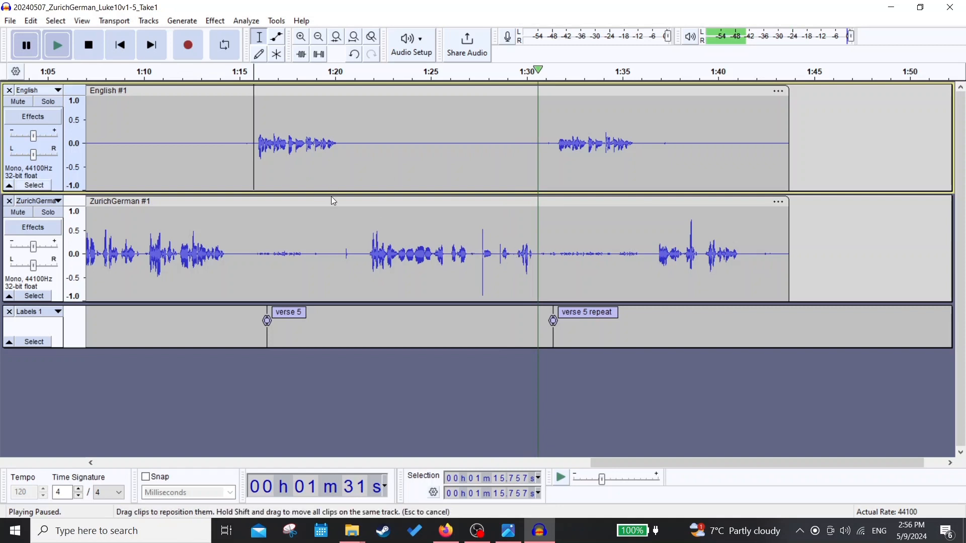
click(96, 53)
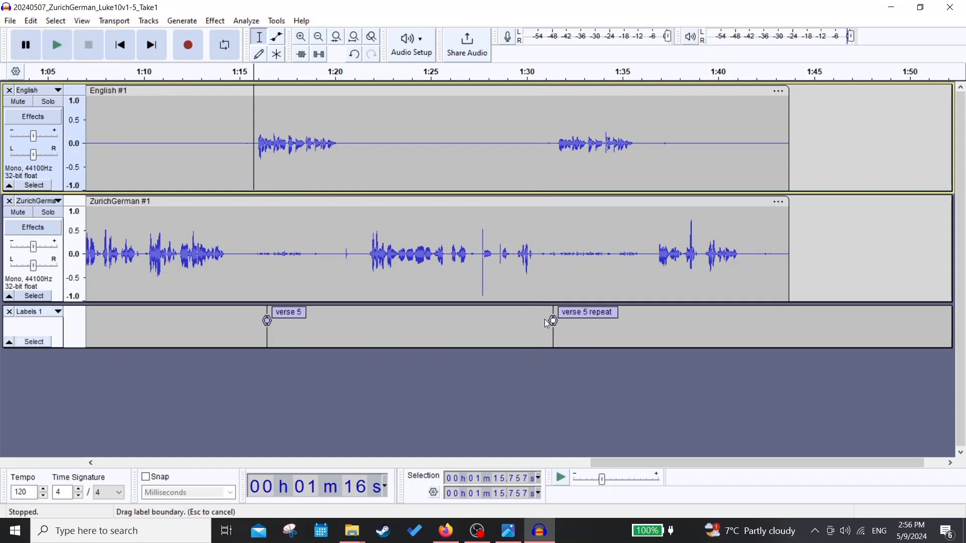
- Delete the first take of verse 5, from about 1:15.5 to 1:30.9, across both audio tracks and the label track
drag(543, 322, 251, 143)
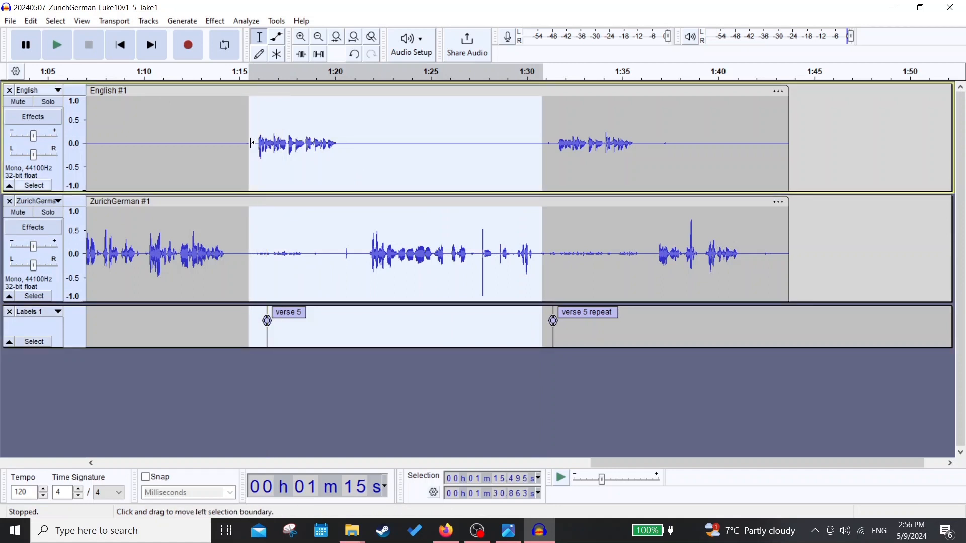
key(Delete)
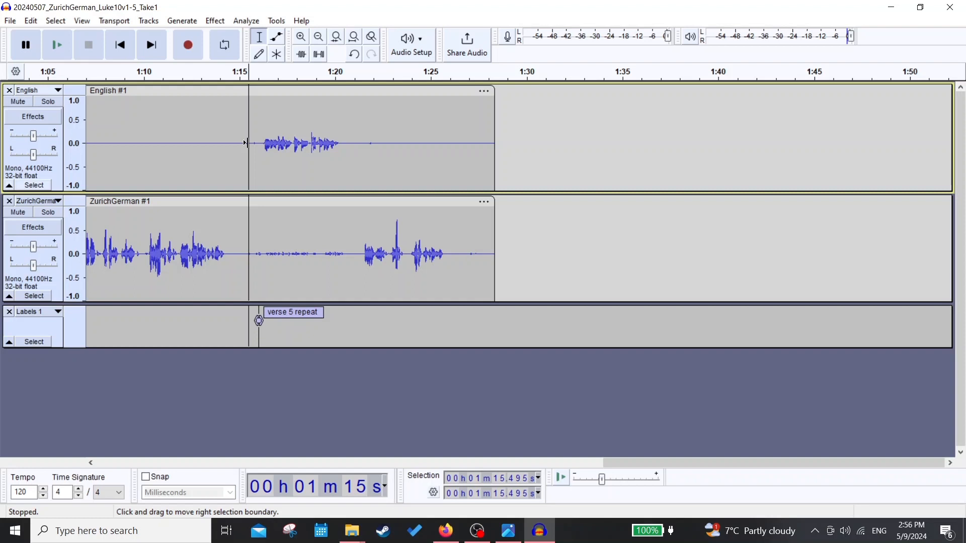
key(ctrl+z)
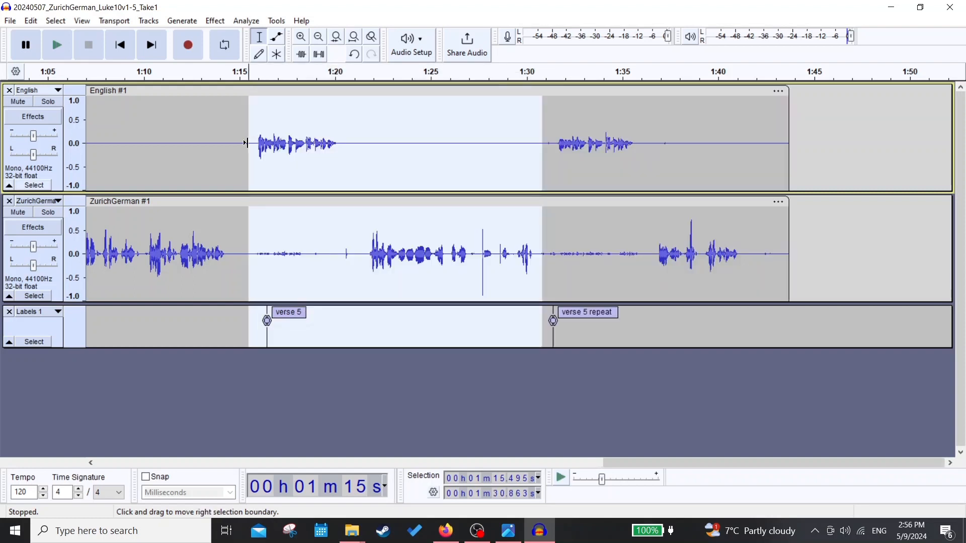
key(Delete)
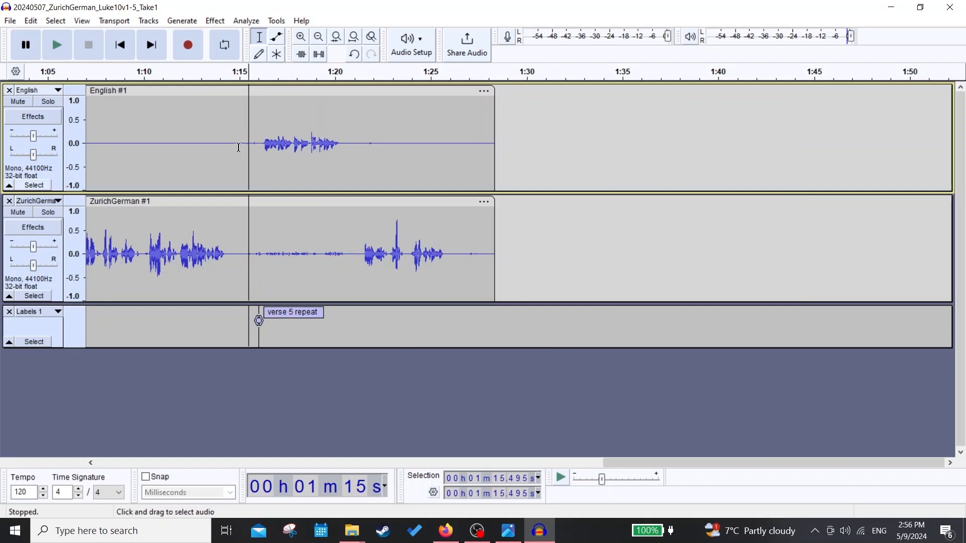
- Play the remaining take of verse 5 from about 1:15.1 to check the transition after verse 4
click(241, 144)
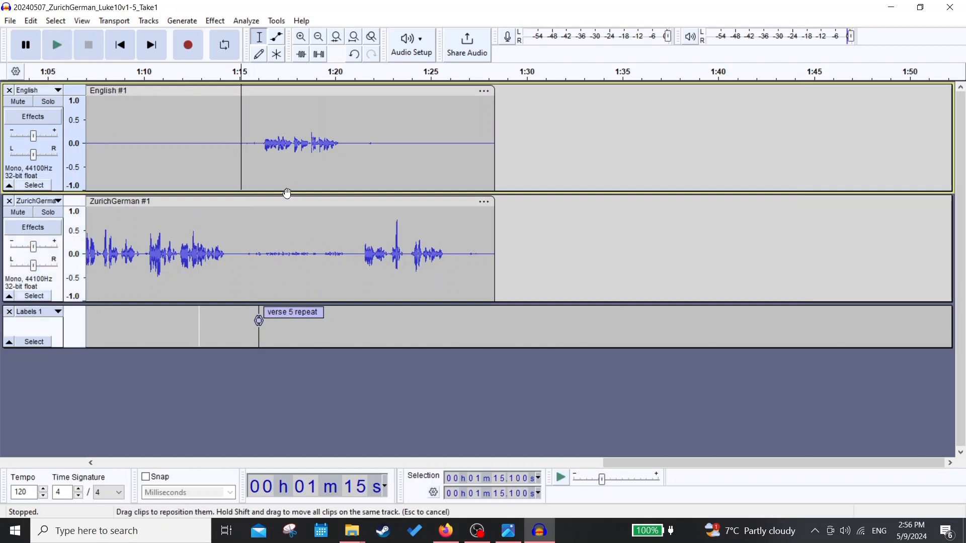
click(63, 44)
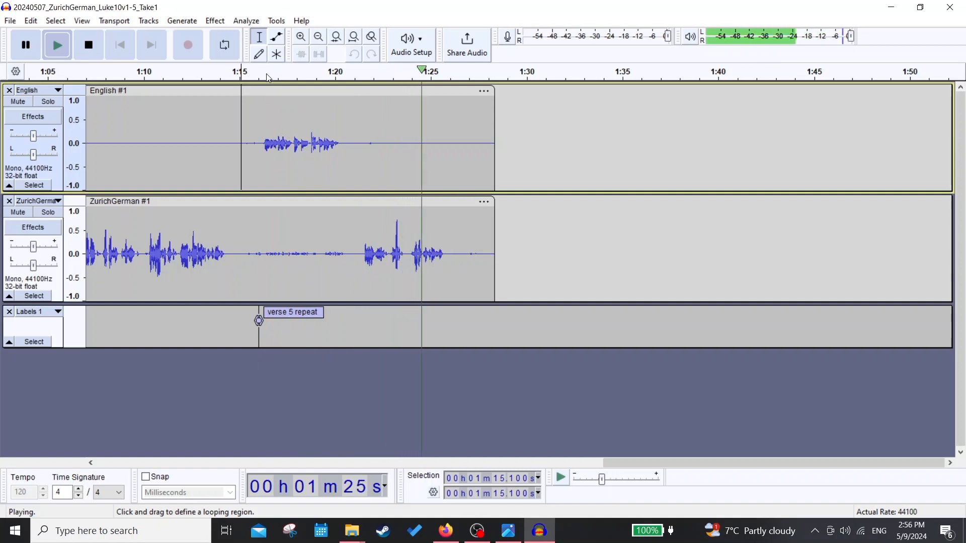
click(27, 45)
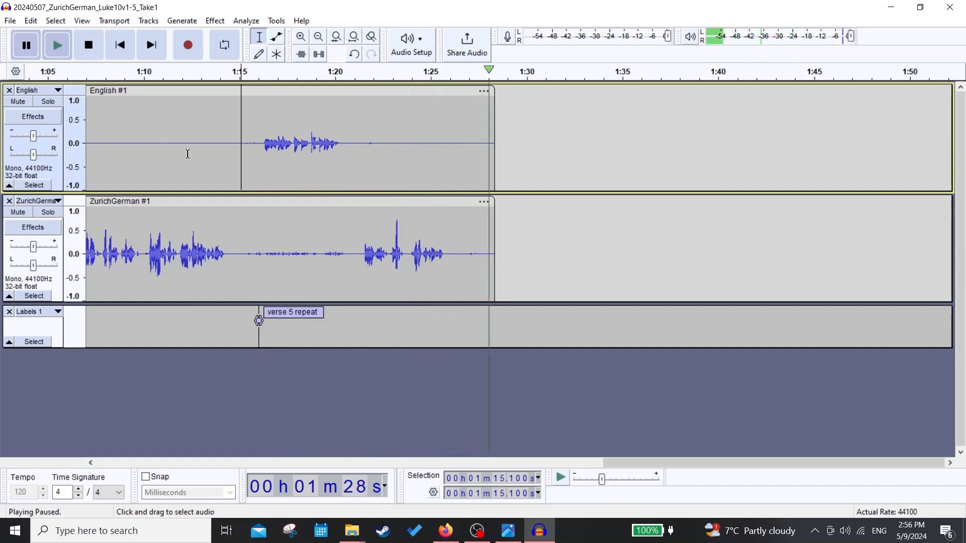
- Rename the "verse 5 repeat" label to "verse 5"
click(321, 316)
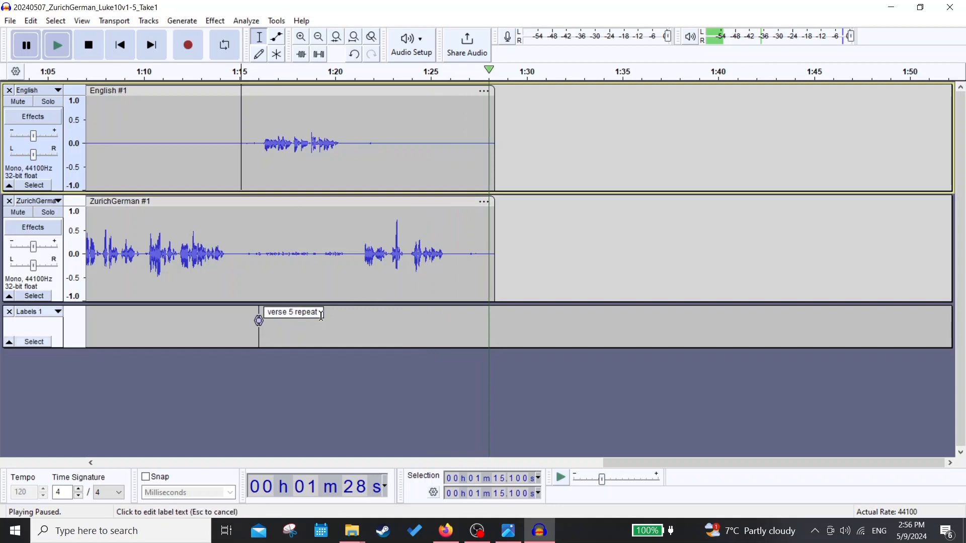
click(321, 313)
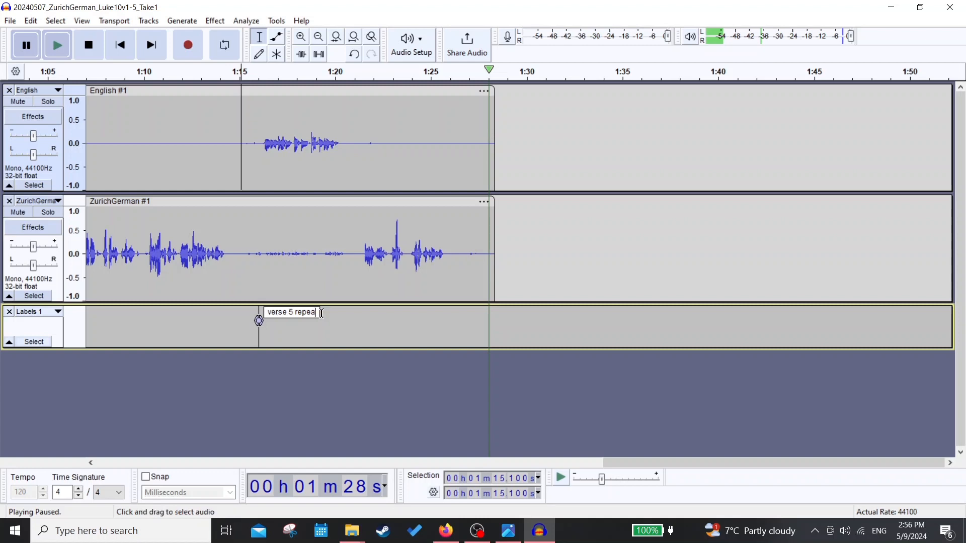
key(BackSpace)
key(BackSpace)
key(BackSpace)
key(BackSpace)
key(BackSpace)
click(540, 236)
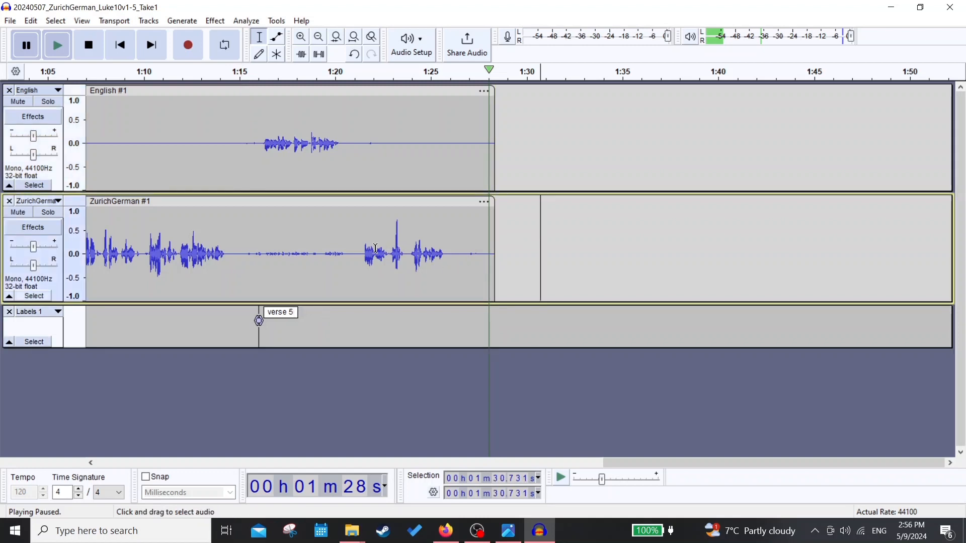
- Stop playback and amplify the entire English clip by 12.156 dB to a new peak amplitude of 0.0 dB, without allowing clipping
scroll(277, 230, down, 3)
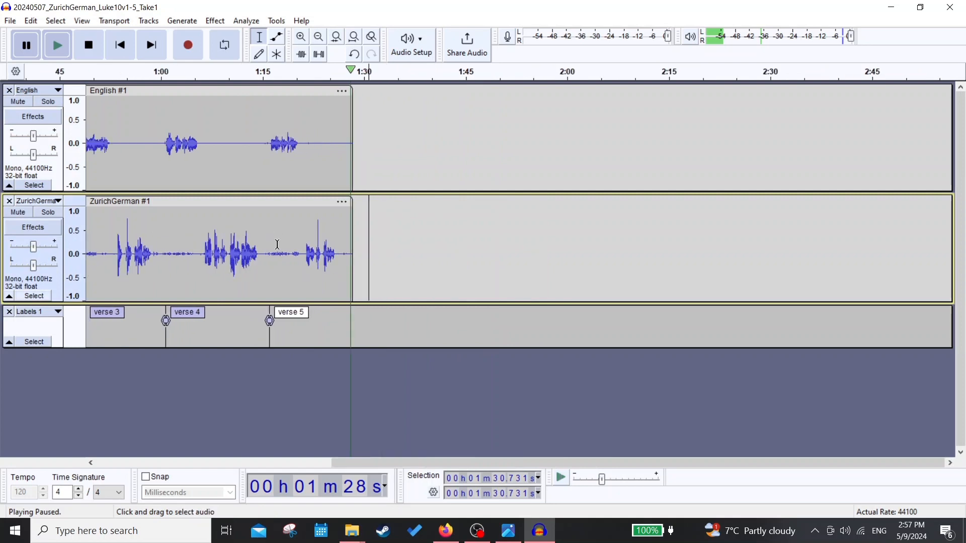
drag(466, 460, 164, 468)
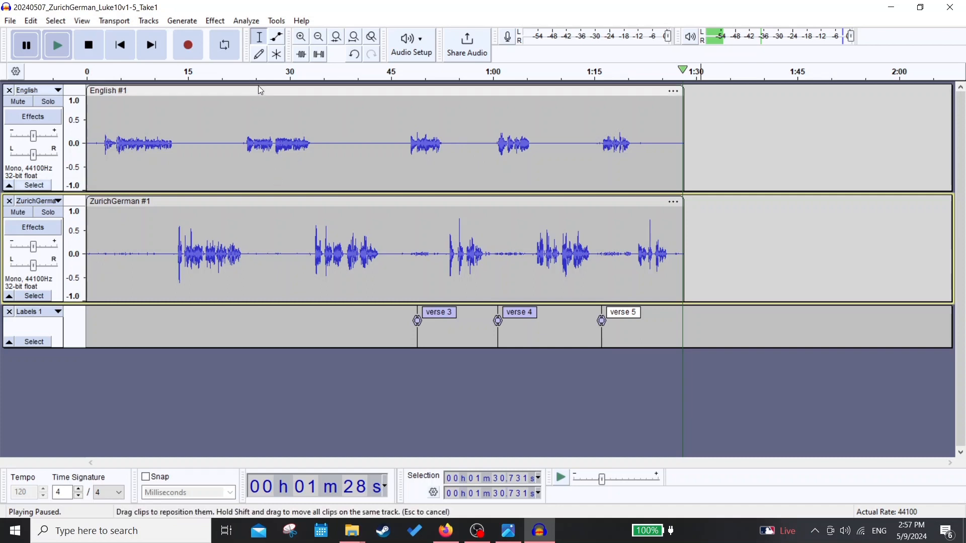
key(Up)
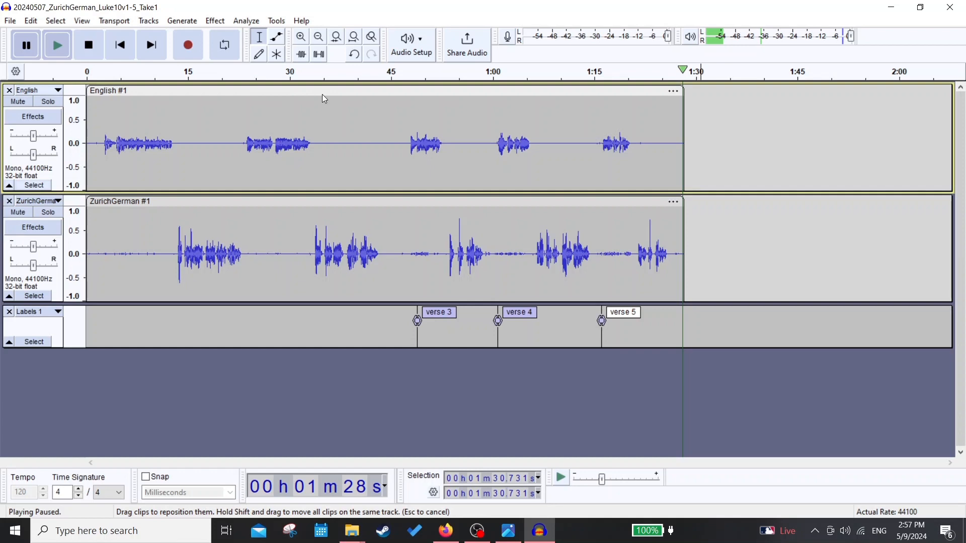
click(88, 49)
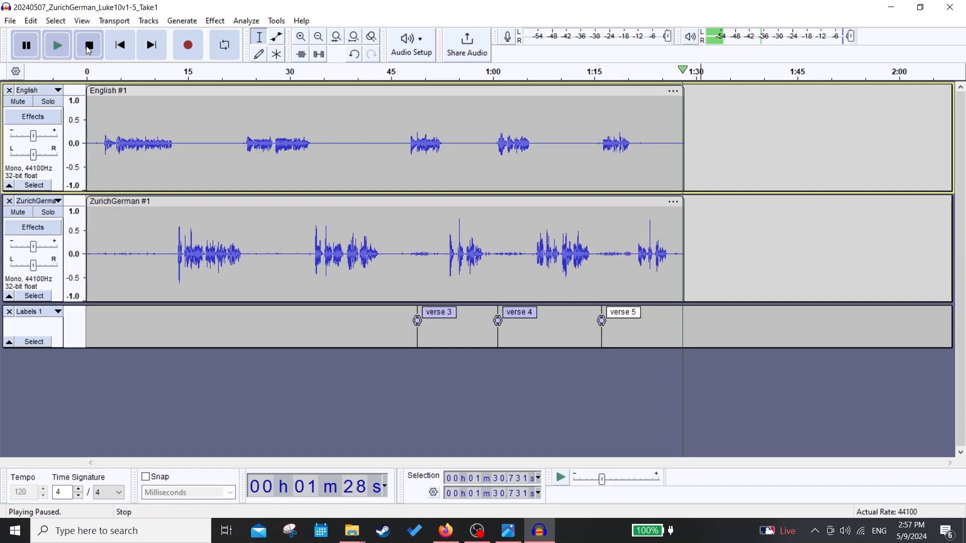
click(209, 93)
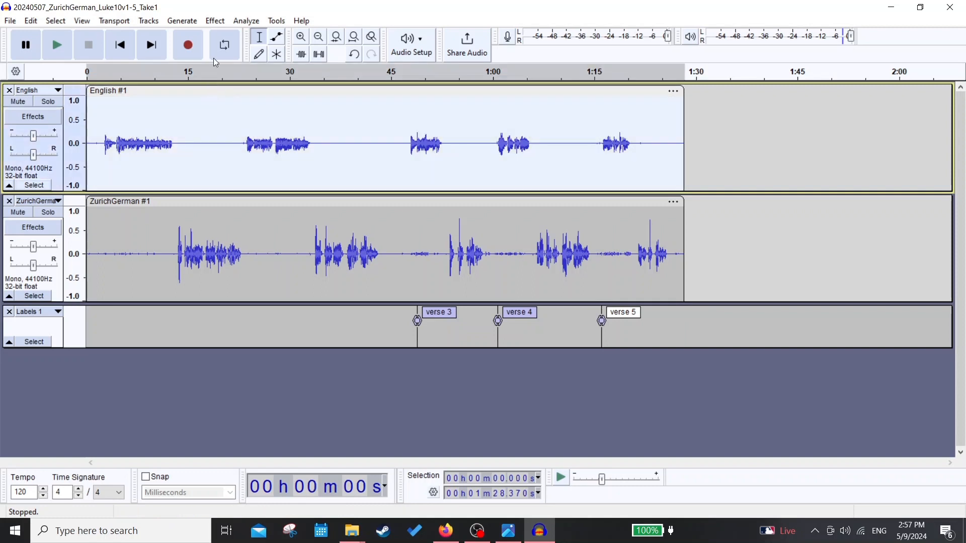
click(215, 21)
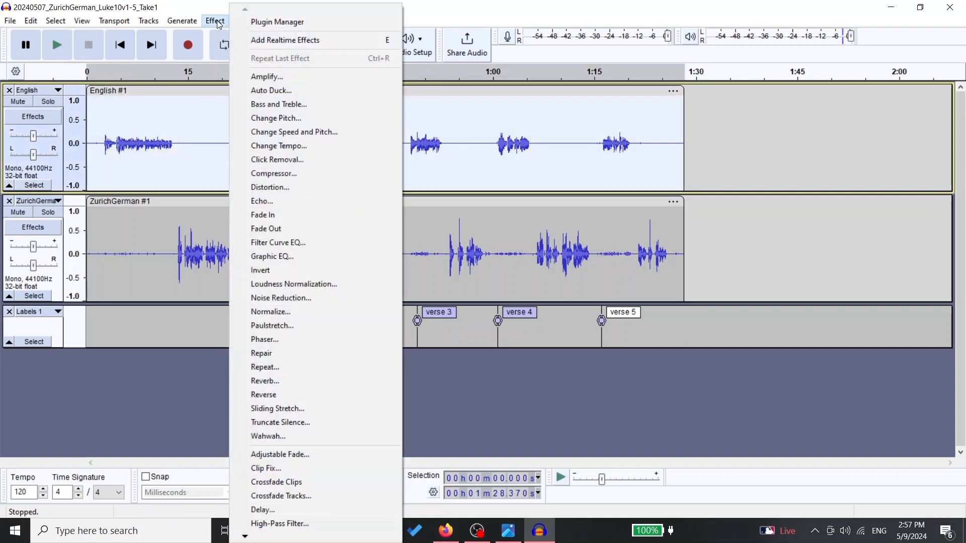
click(284, 77)
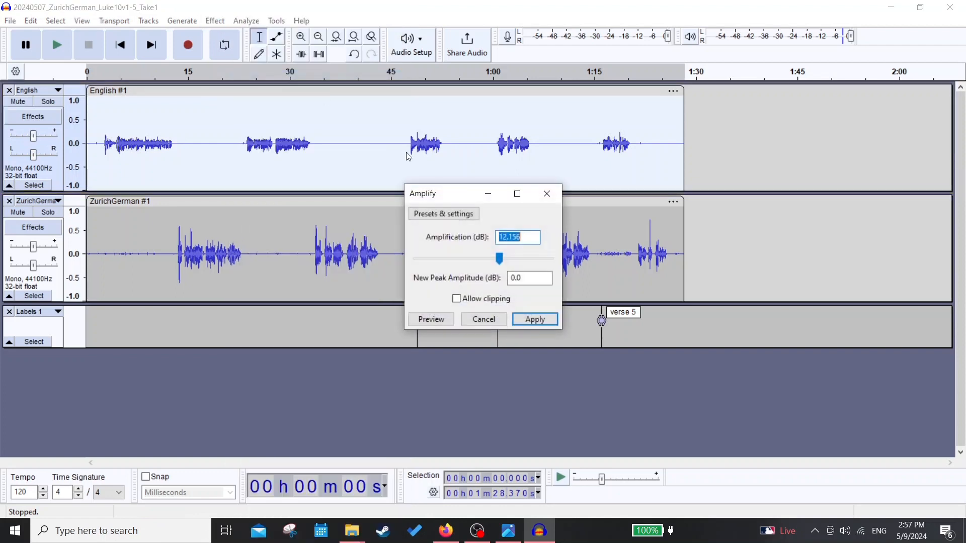
click(534, 318)
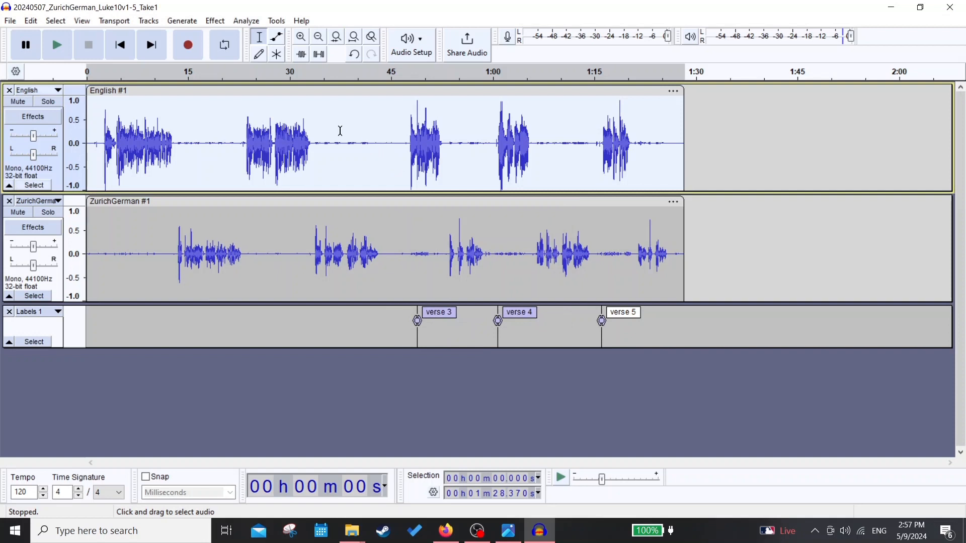
- Compress the English clip with a -12 dB threshold, -40 dB noise floor, 2:1 ratio and make-up gain for 0 dB
click(149, 20)
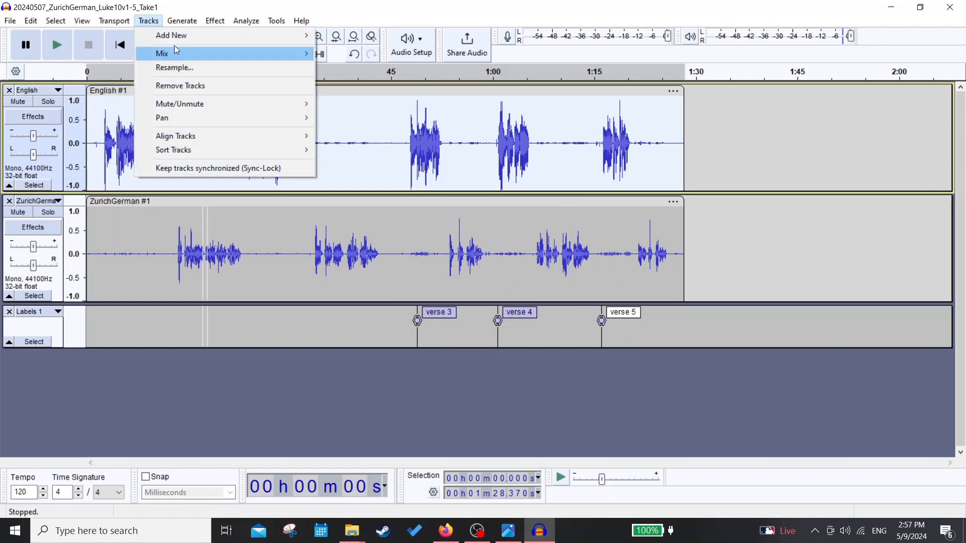
click(211, 24)
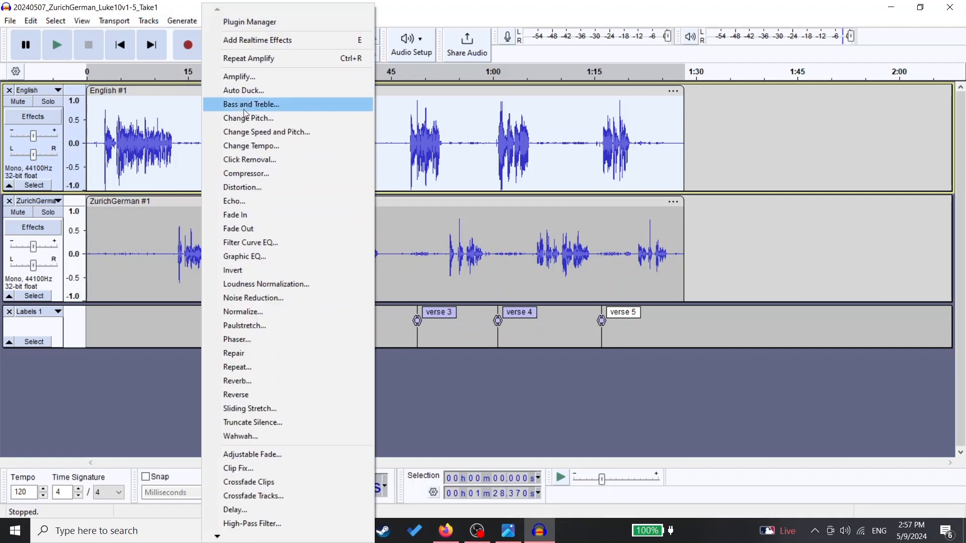
click(268, 175)
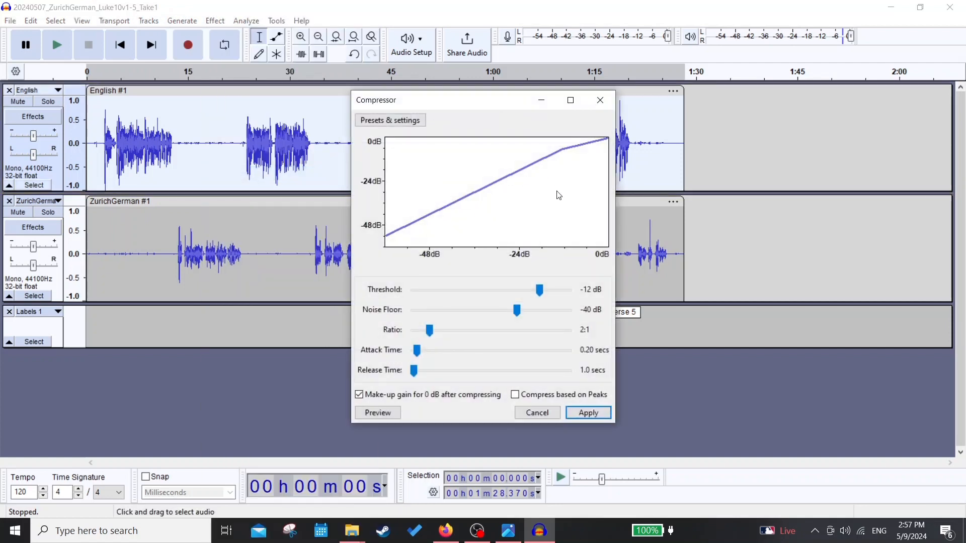
click(587, 413)
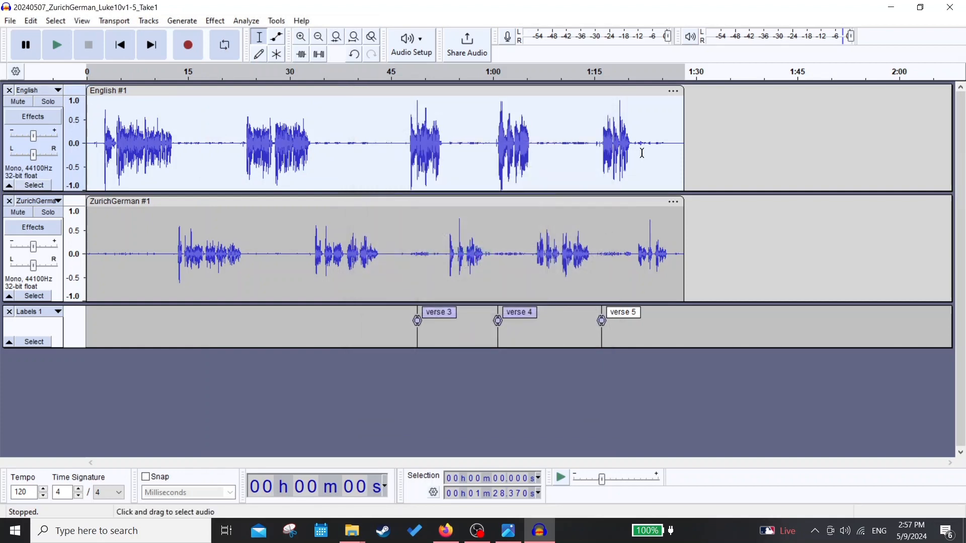
- Amplify the entire ZurichGerman clip by 2.551 dB to a new peak amplitude of 0.0 dB
click(403, 203)
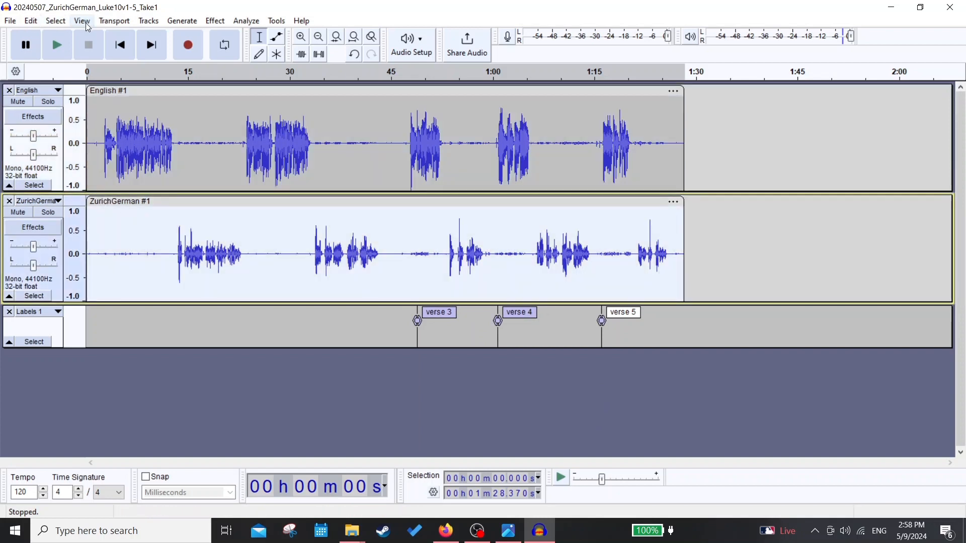
click(215, 22)
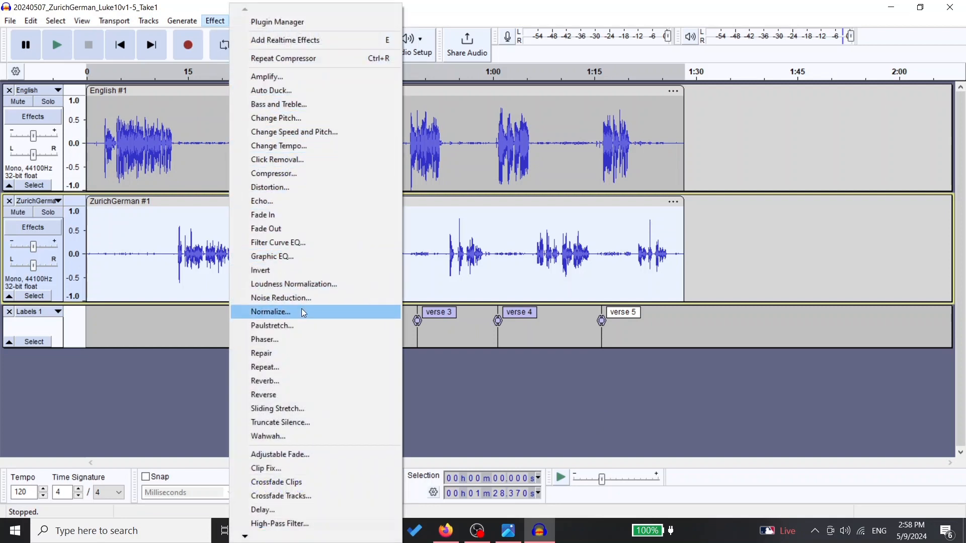
click(287, 79)
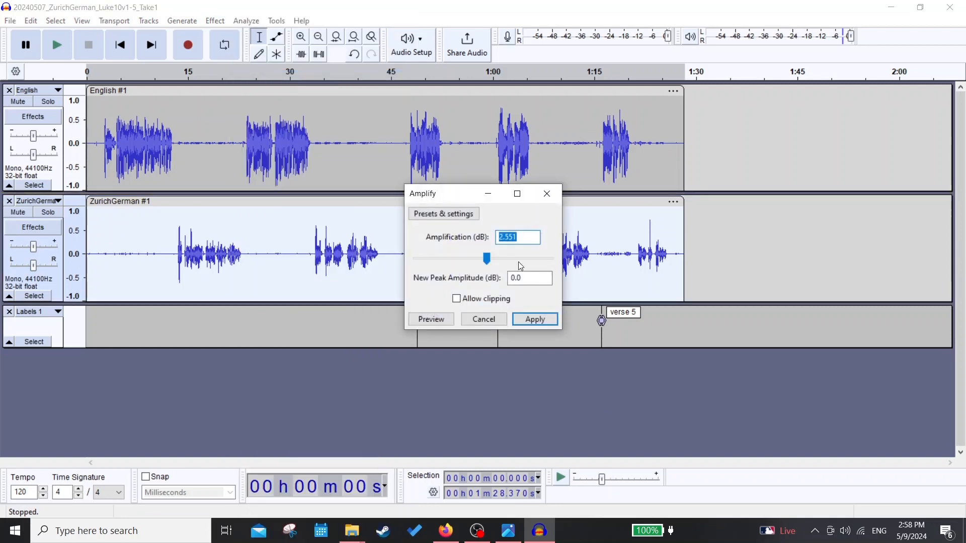
click(536, 319)
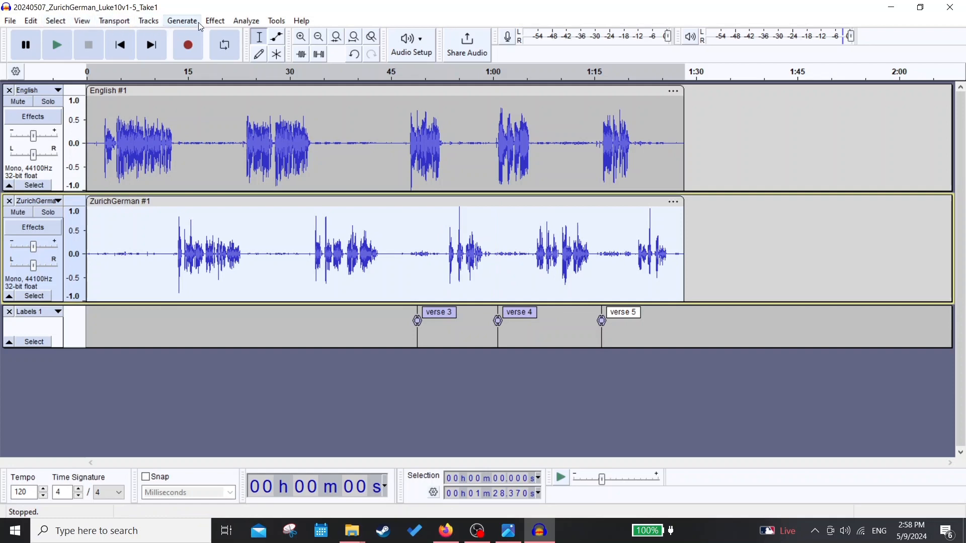
- Apply the Compressor effect to the ZurichGerman clip and clear the selection
click(220, 23)
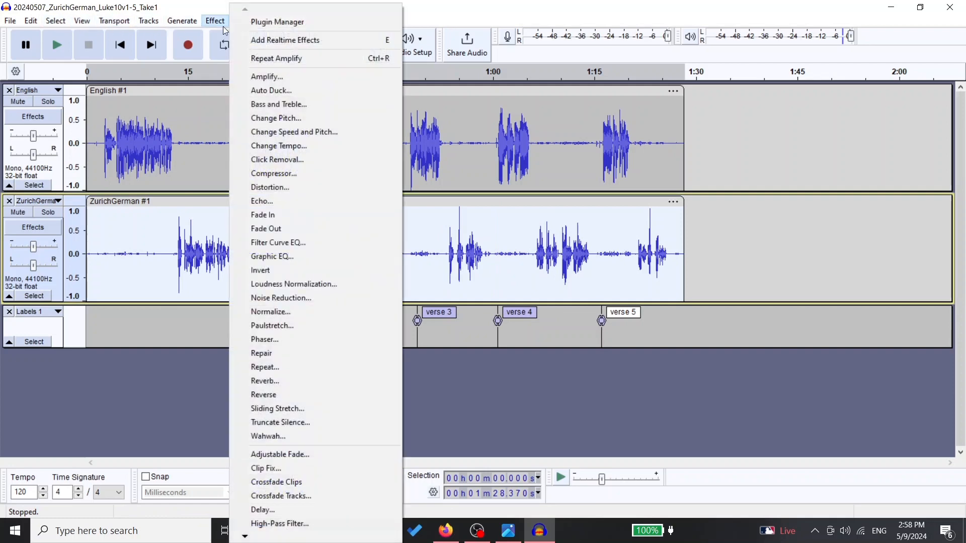
click(292, 173)
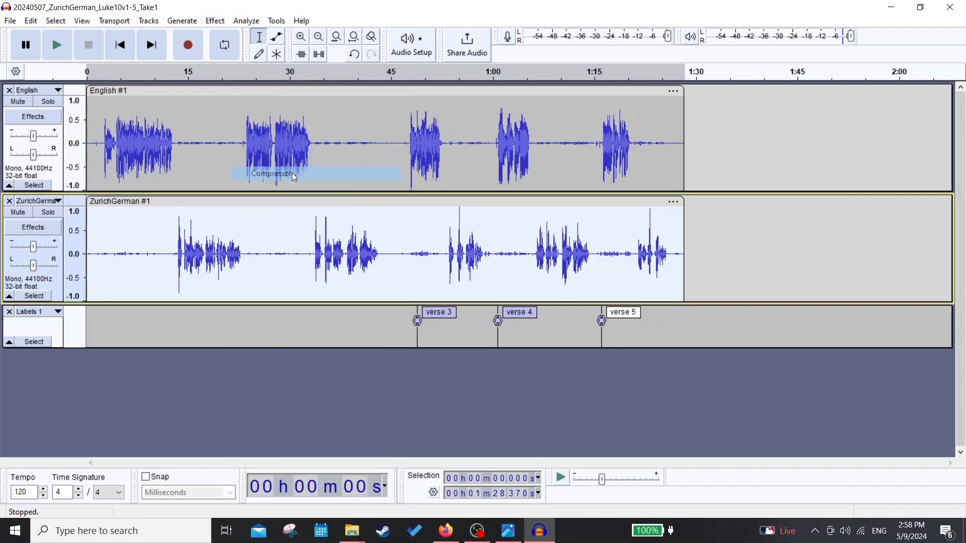
click(591, 411)
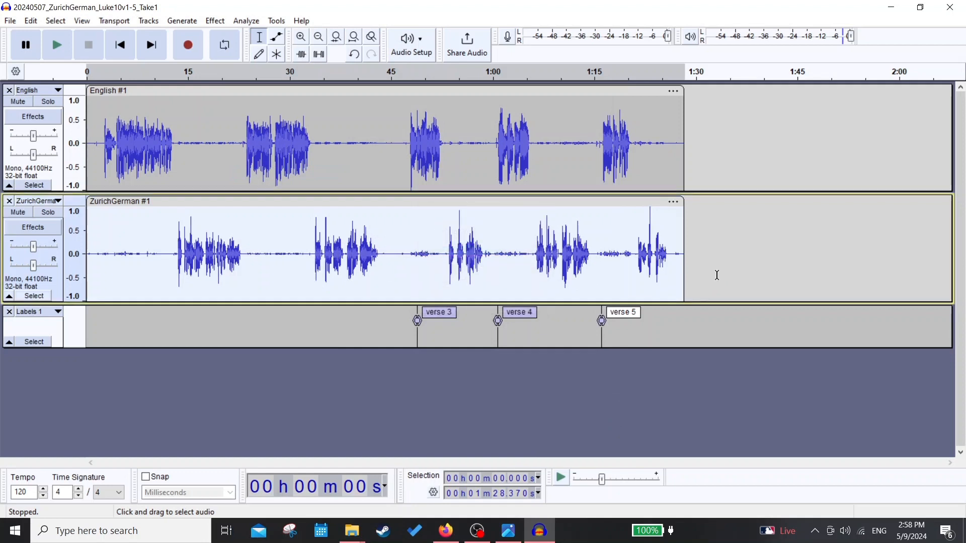
click(445, 378)
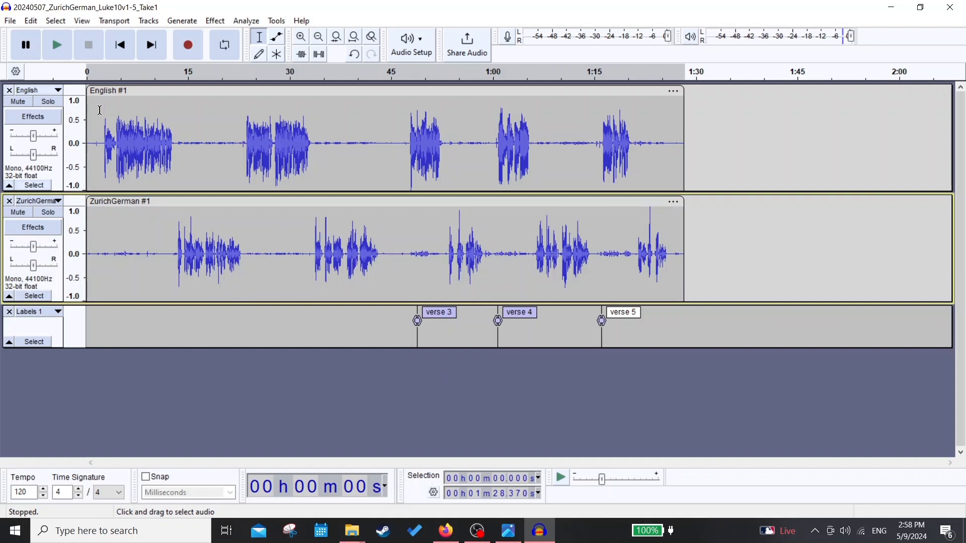
- Export the entire project as a mono 44100 Hz MP3 named 20240507_ZurichGerman_Luke10v1-5_Take1_bilingual.mp3 in the Luke 10 folder
click(10, 21)
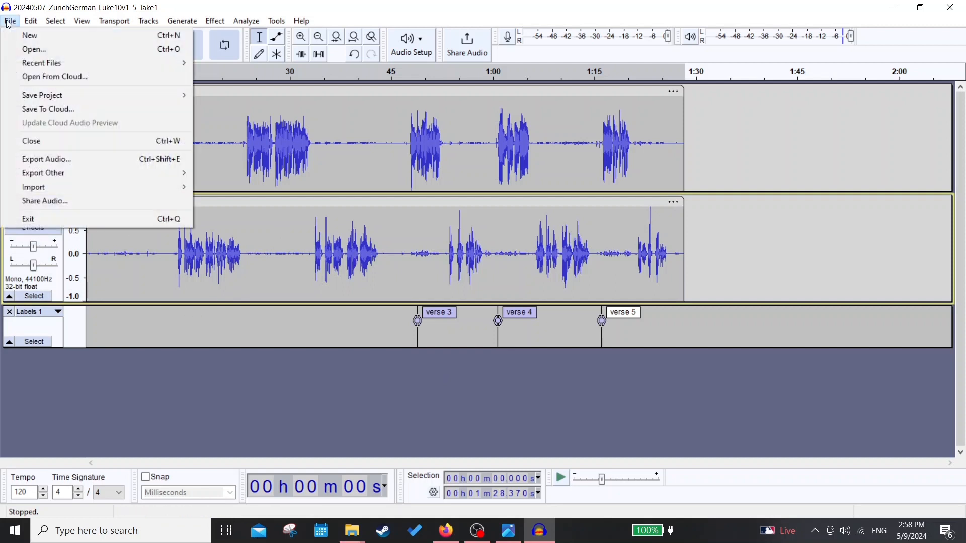
click(80, 161)
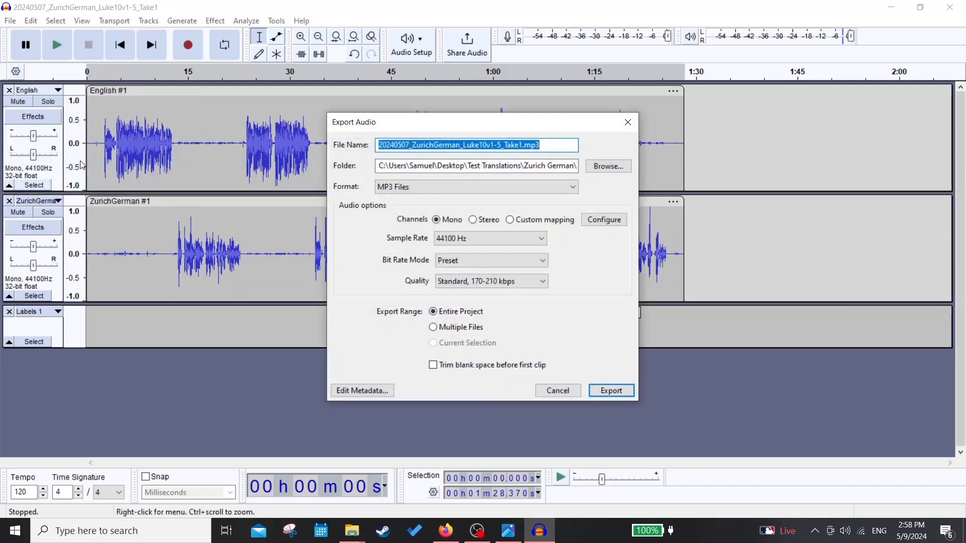
click(607, 166)
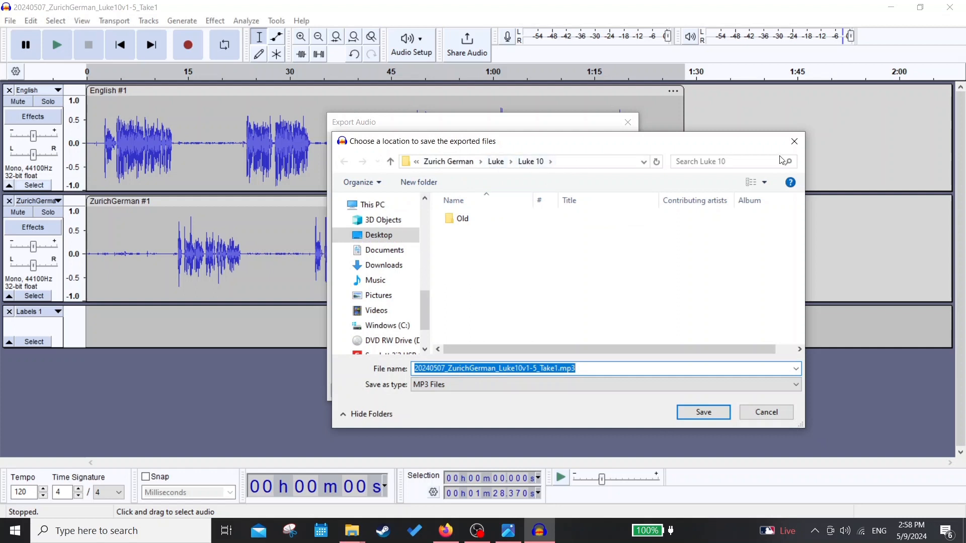
click(794, 141)
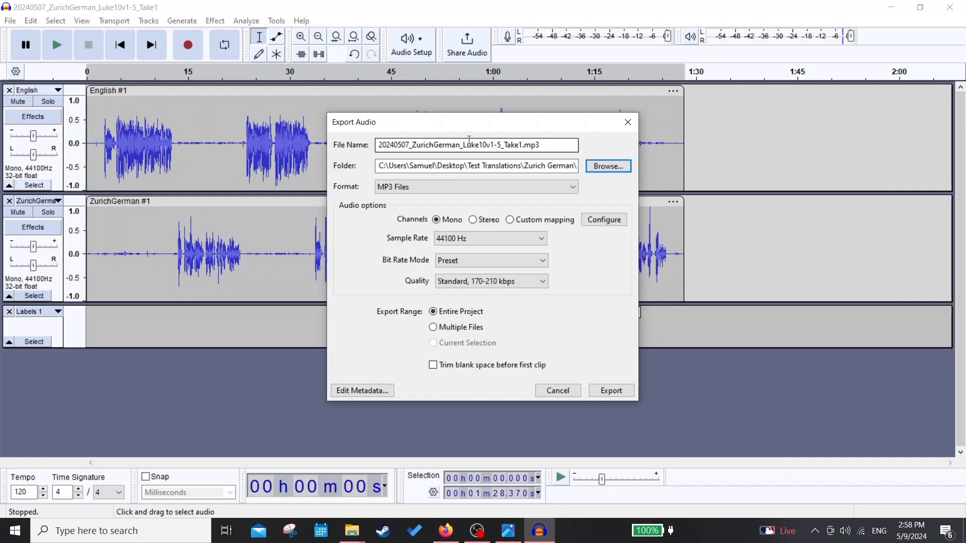
click(522, 145)
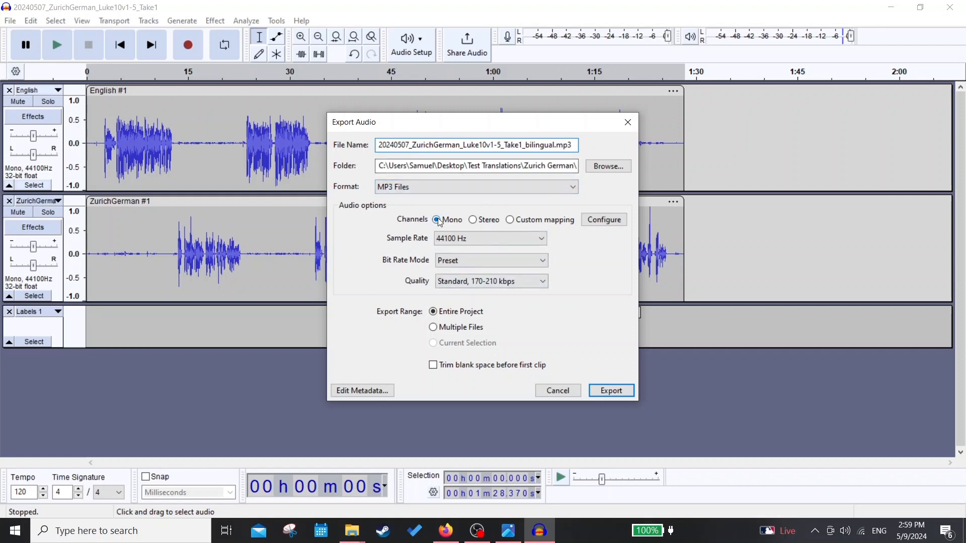
click(612, 391)
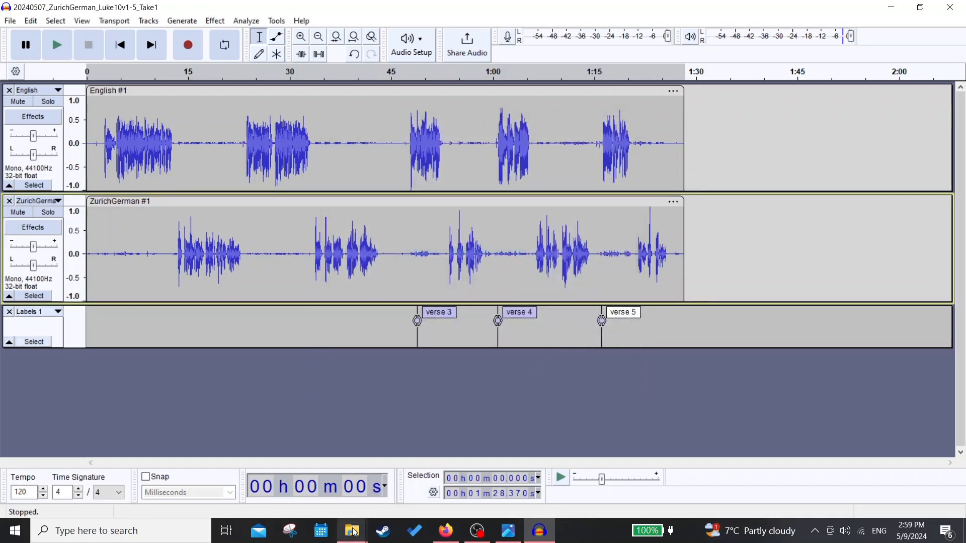
- Switch to File Explorer and select the exported bilingual MP3 in the Luke 10 folder
mouse_move(354, 531)
click(319, 498)
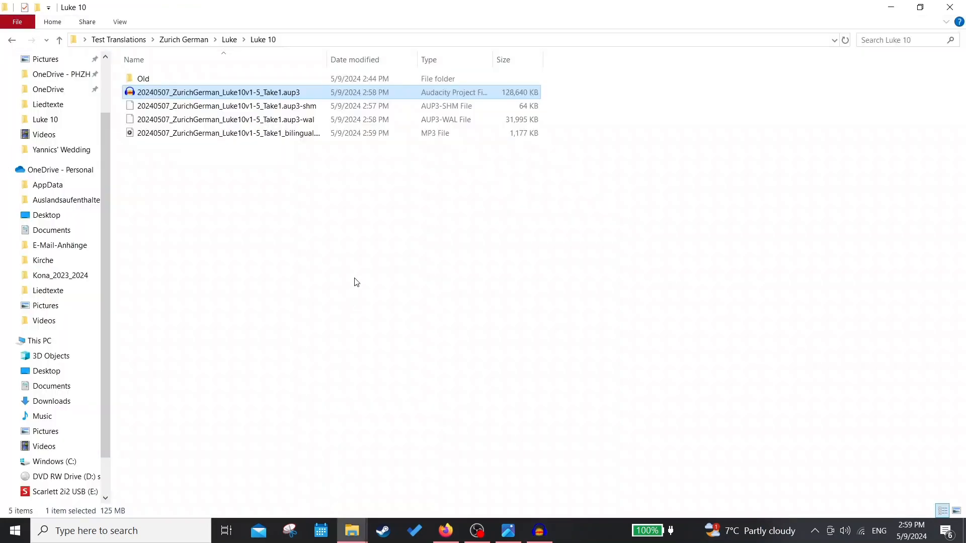
click(200, 135)
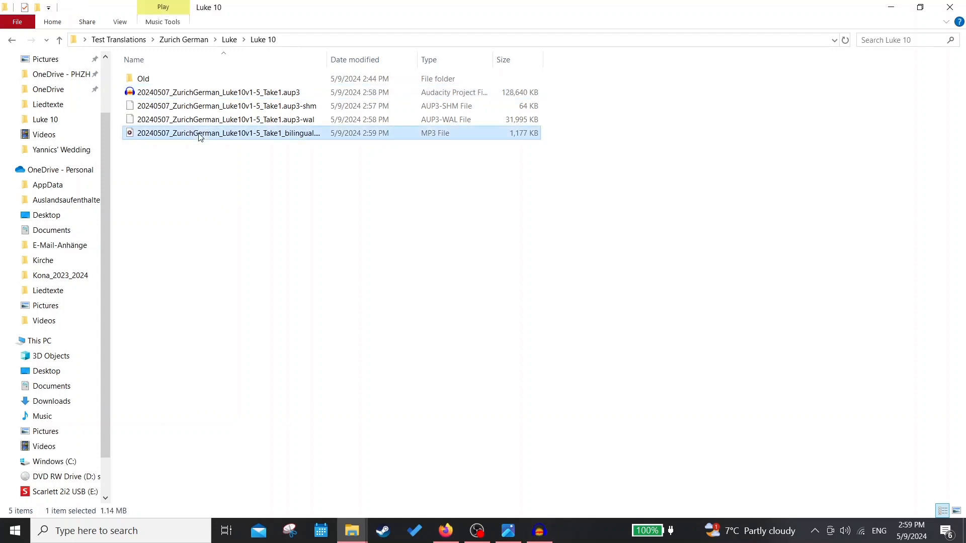